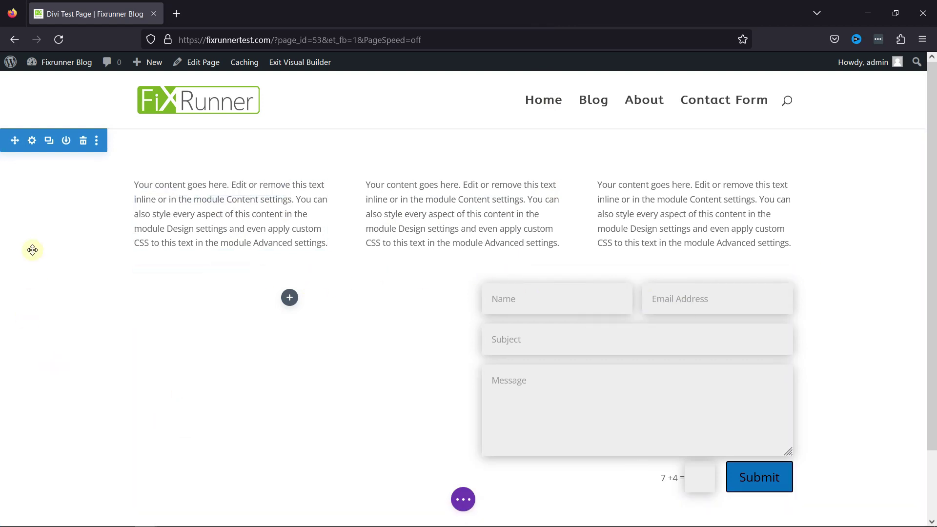
Step: Apply Divi's default blue-to-teal linear gradient as the section's background
{"action": "left_click", "coordinate": [38, 146]}
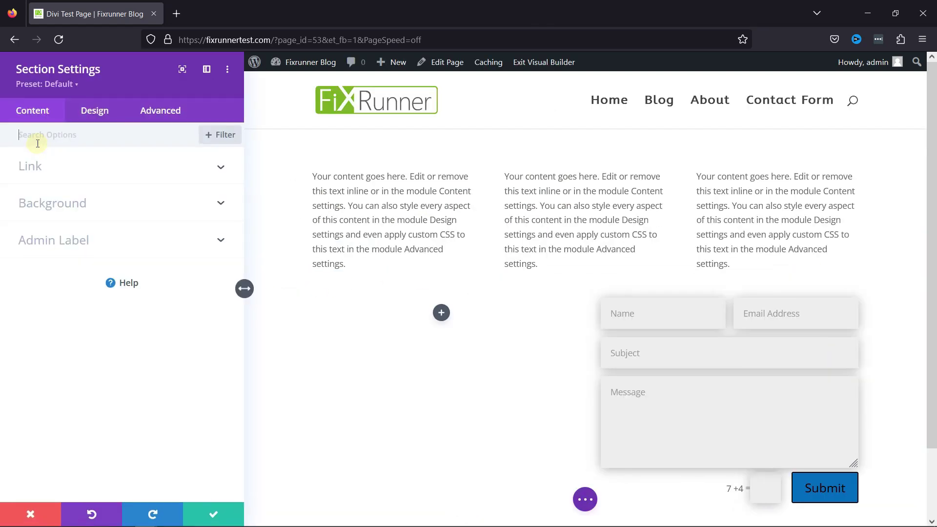
{"action": "left_click", "coordinate": [58, 205]}
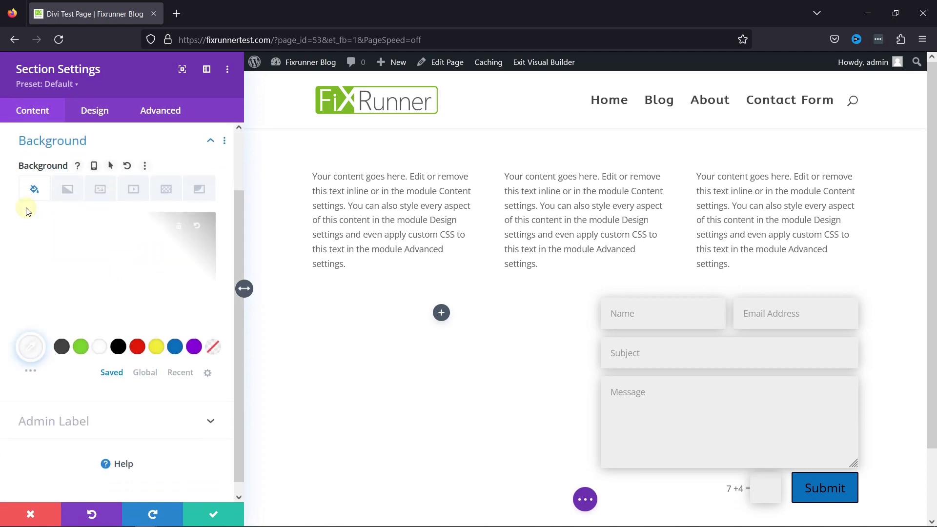
{"action": "left_click", "coordinate": [67, 192]}
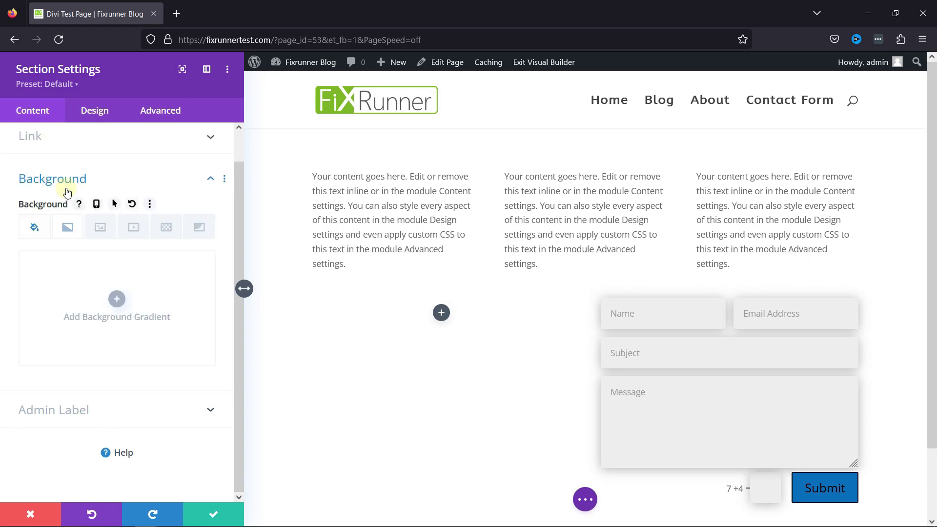
{"action": "left_click", "coordinate": [117, 300]}
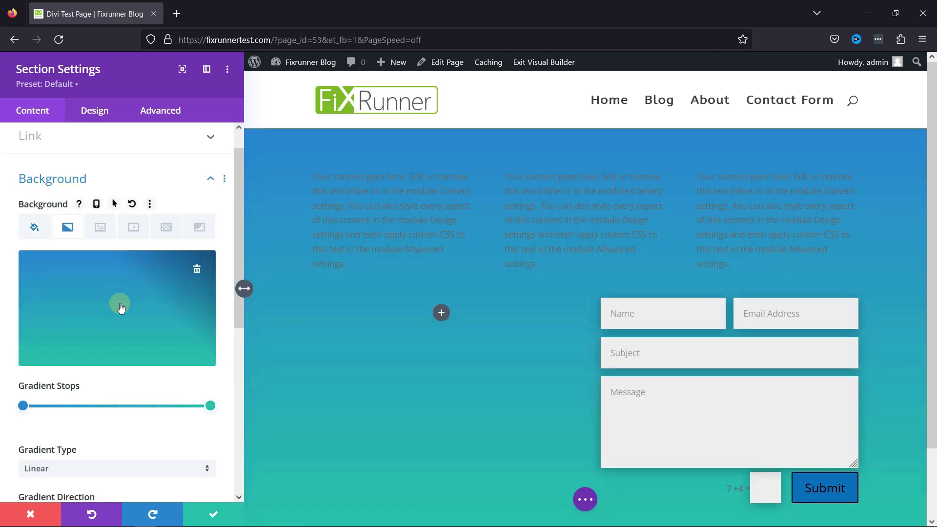
{"action": "scroll", "coordinate": [517, 296], "scroll_direction": "down", "scroll_amount": 2}
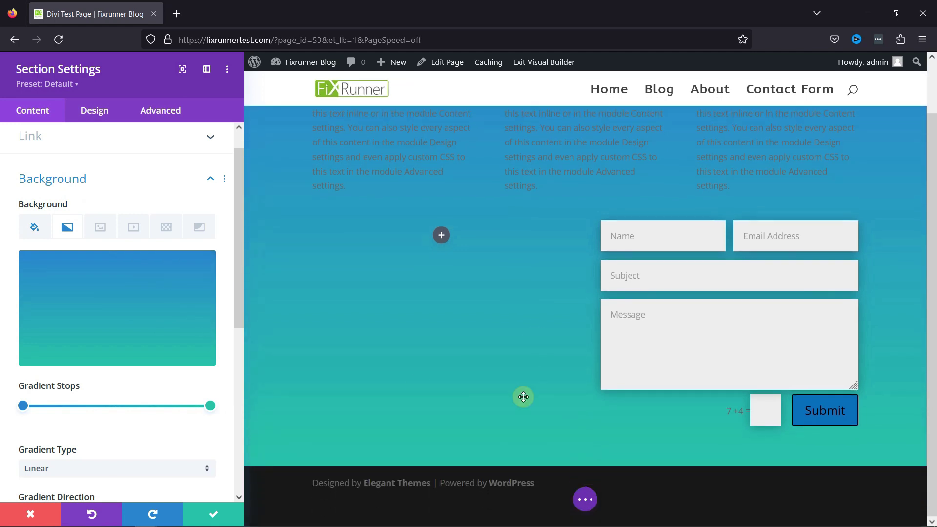
{"action": "scroll", "coordinate": [445, 312], "scroll_direction": "up", "scroll_amount": 2}
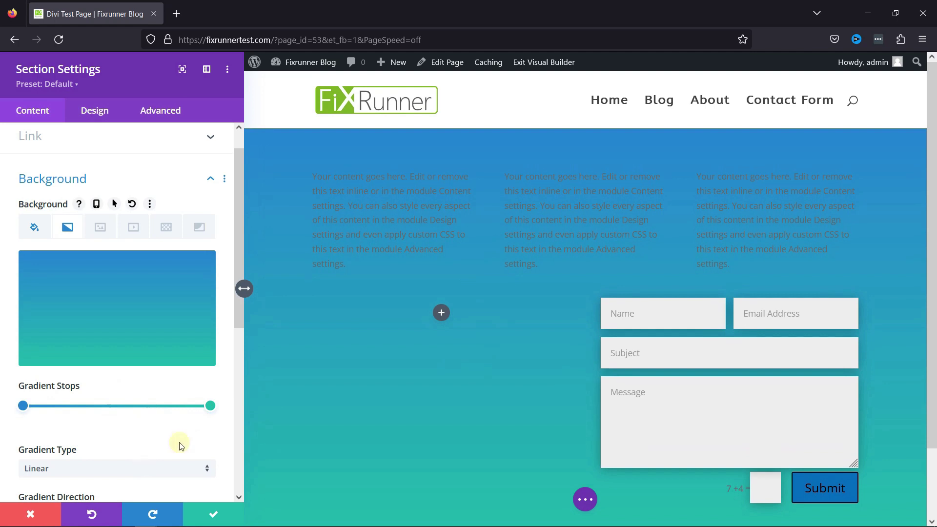
Step: Make the gradient's top stop green and its bottom stop dark grey #424242
{"action": "left_click", "coordinate": [24, 406]}
{"action": "left_click", "coordinate": [80, 385]}
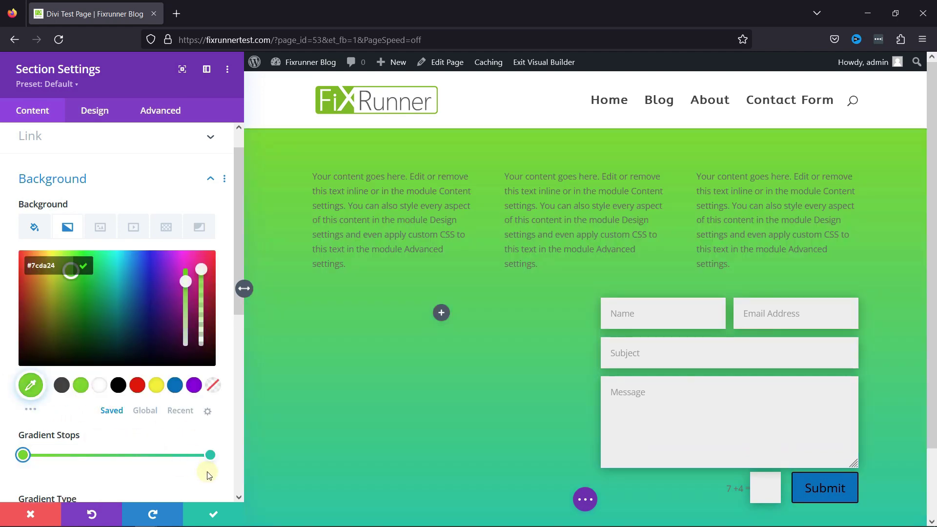
{"action": "left_click", "coordinate": [210, 454]}
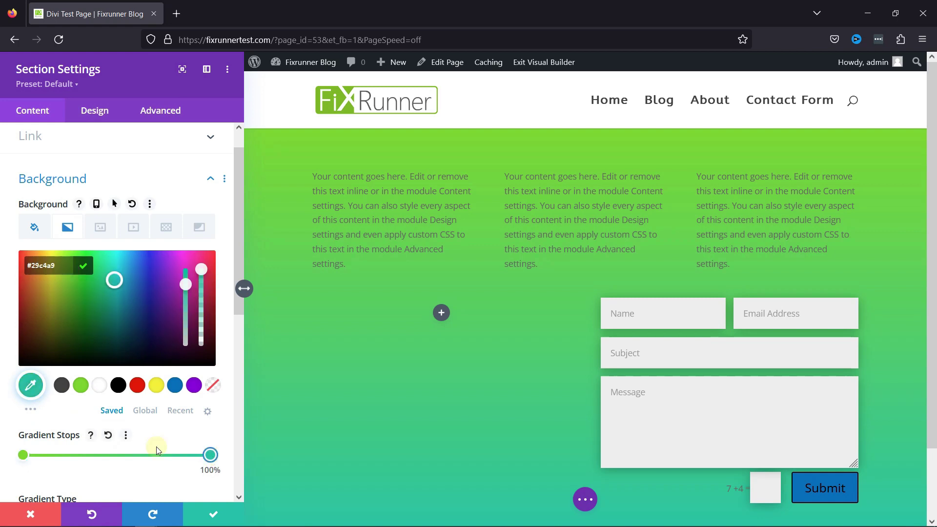
{"action": "left_click", "coordinate": [66, 390]}
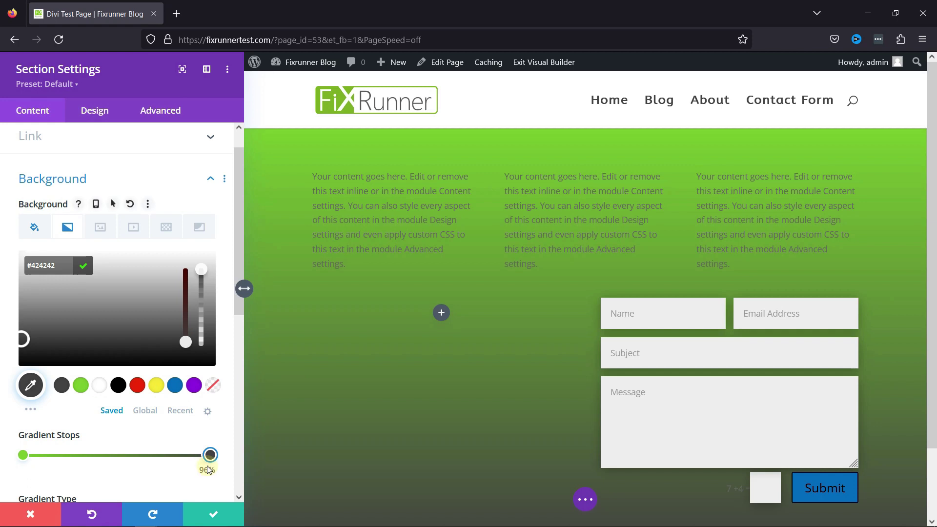
Step: Move the dark grey stop up to about 77% along the gradient
{"action": "left_click_drag", "start_coordinate": [210, 455], "coordinate": [159, 456]}
{"action": "scroll", "coordinate": [433, 389], "scroll_direction": "down", "scroll_amount": 2}
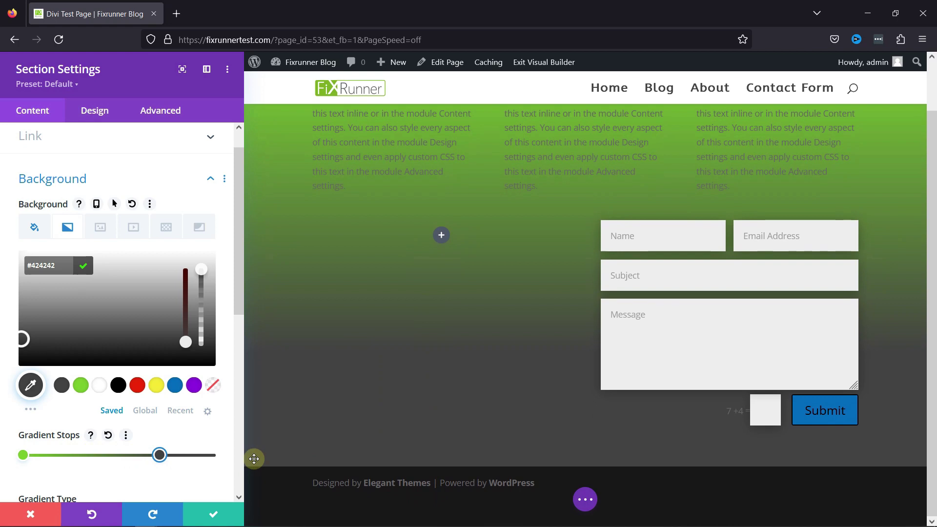
{"action": "scroll", "coordinate": [381, 441], "scroll_direction": "up", "scroll_amount": 2}
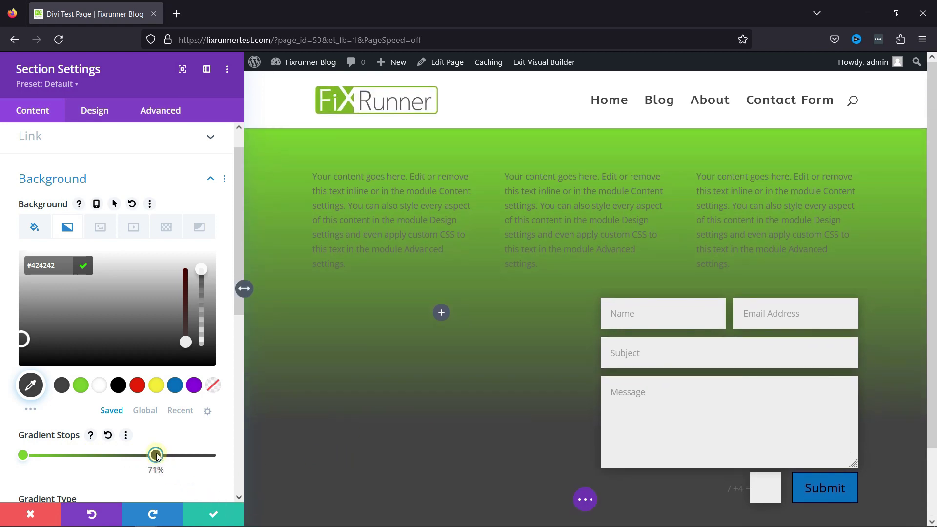
{"action": "mouse_move", "coordinate": [156, 456]}
{"action": "left_mouse_down"}
{"action": "mouse_move", "coordinate": [207, 456]}
{"action": "mouse_move", "coordinate": [143, 456]}
{"action": "left_mouse_up"}
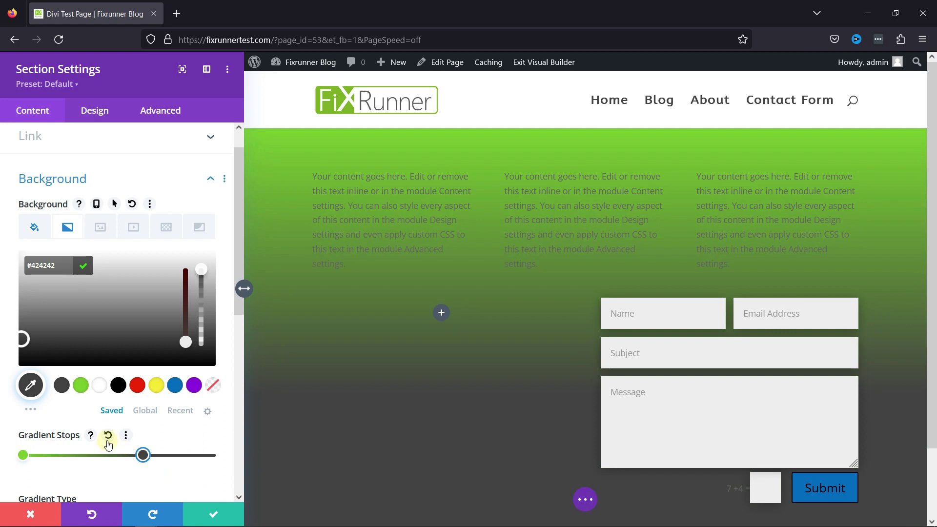
Step: Switch the gradient type to Circular and push the dark stop out to about 89%
{"action": "left_click", "coordinate": [131, 441]}
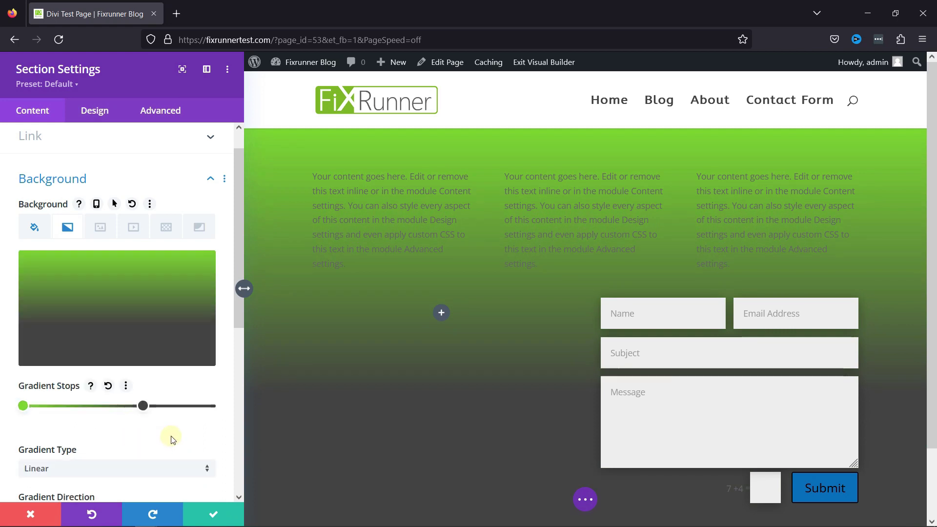
{"action": "scroll", "coordinate": [171, 429], "scroll_direction": "down", "scroll_amount": 4}
{"action": "scroll", "coordinate": [158, 352], "scroll_direction": "up", "scroll_amount": 1}
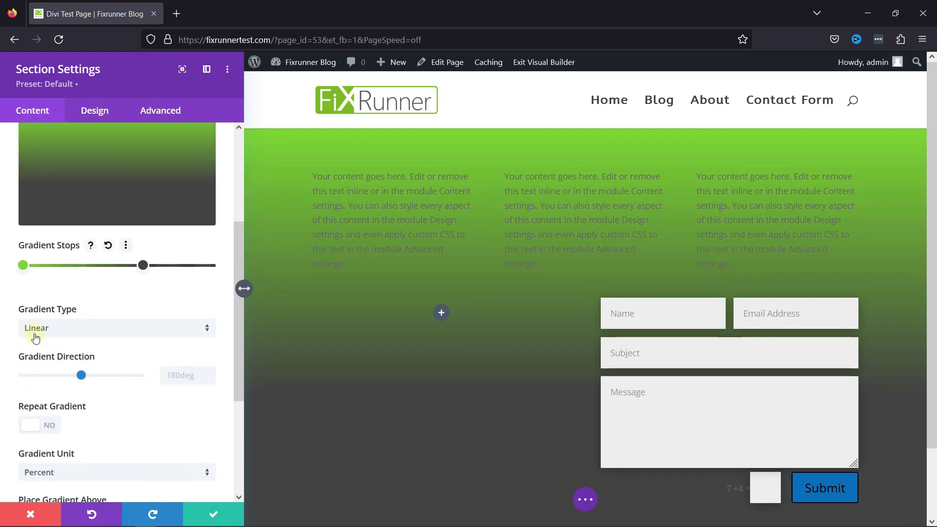
{"action": "left_click", "coordinate": [57, 328]}
{"action": "left_click", "coordinate": [80, 366]}
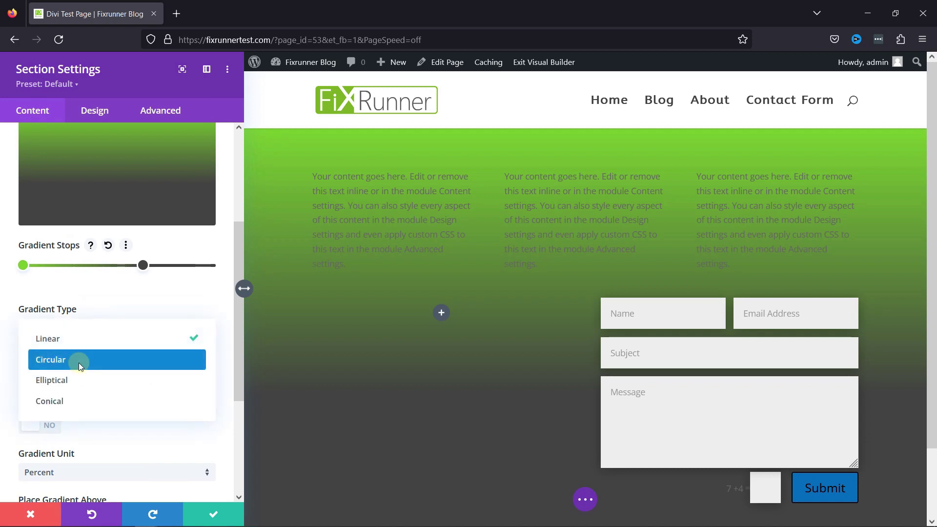
{"action": "scroll", "coordinate": [101, 355], "scroll_direction": "up", "scroll_amount": 1}
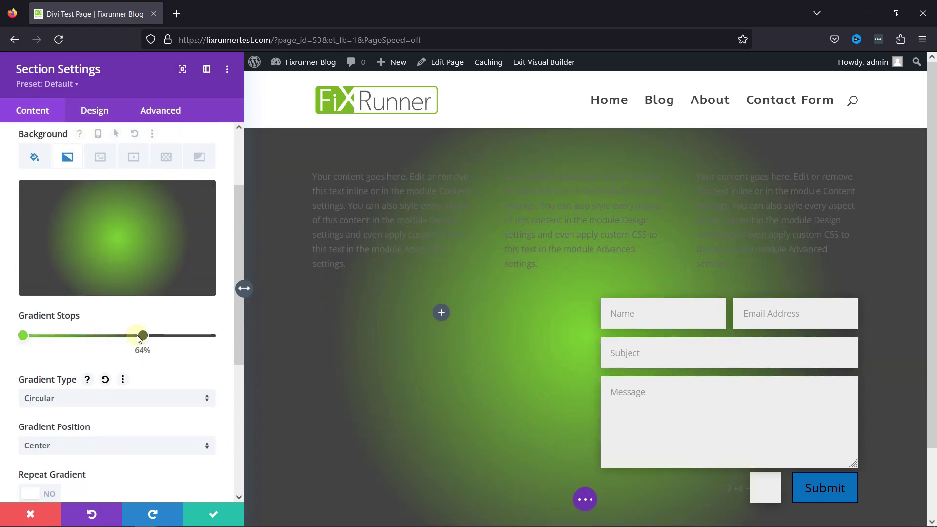
{"action": "left_click_drag", "start_coordinate": [139, 338], "coordinate": [168, 341]}
Step: Try Elliptical, then settle on Conical with the dark stop at about 60%
{"action": "left_click", "coordinate": [116, 399]}
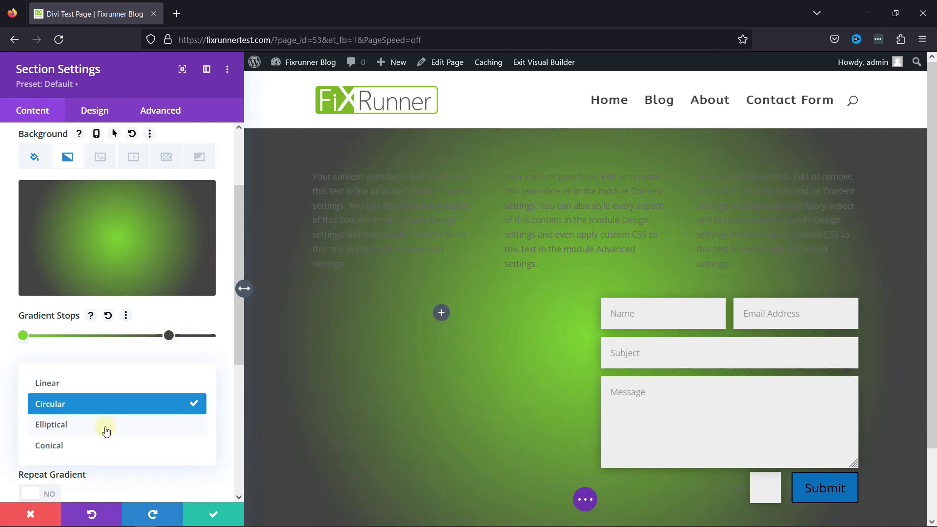
{"action": "left_click", "coordinate": [101, 426]}
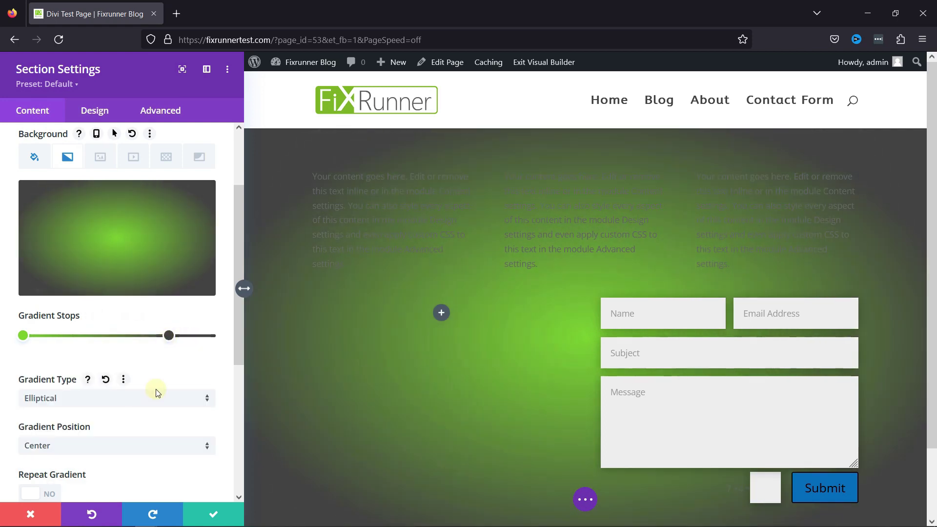
{"action": "left_click", "coordinate": [99, 405]}
{"action": "left_click", "coordinate": [86, 446]}
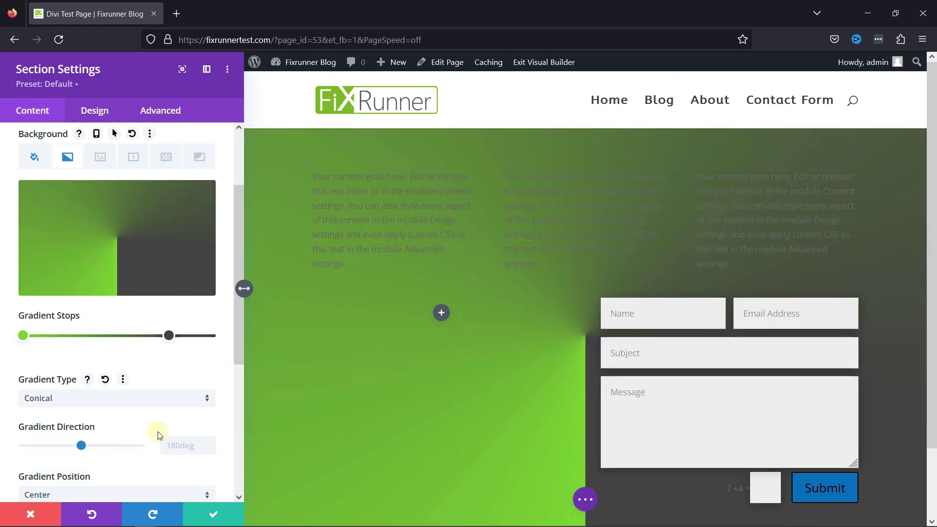
{"action": "mouse_move", "coordinate": [169, 335]}
{"action": "left_mouse_down"}
{"action": "mouse_move", "coordinate": [96, 333]}
{"action": "mouse_move", "coordinate": [178, 343]}
{"action": "left_mouse_up"}
{"action": "left_click", "coordinate": [109, 398]}
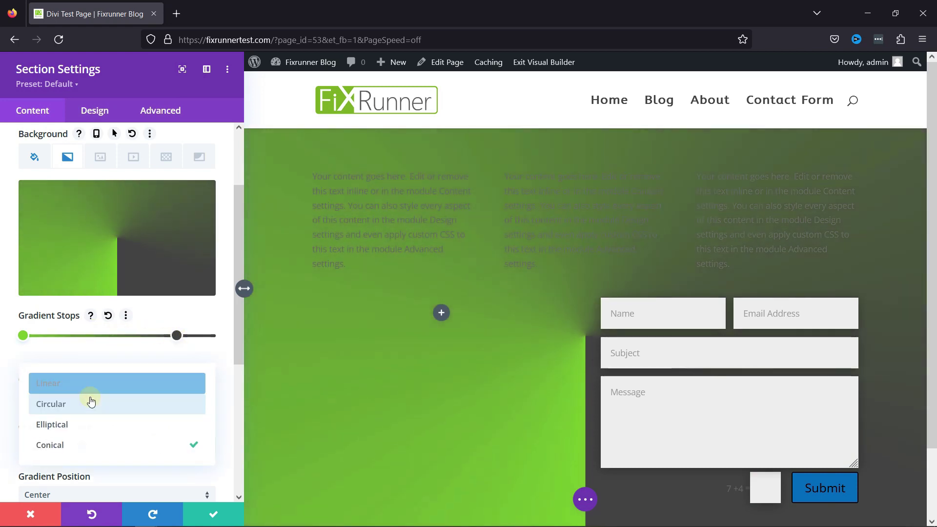
Step: Return the gradient to Linear and move the dark stop up to about 35%
{"action": "left_click", "coordinate": [63, 384]}
{"action": "left_click_drag", "start_coordinate": [177, 336], "coordinate": [91, 342]}
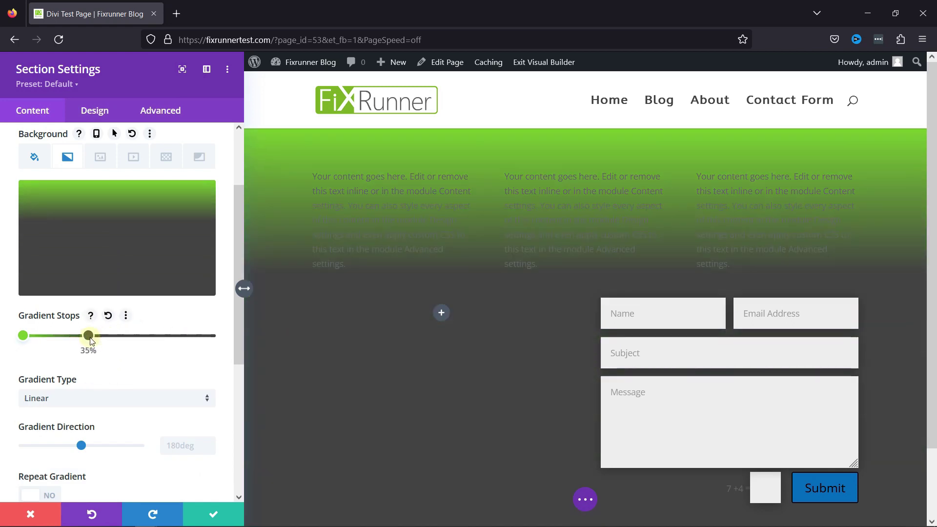
{"action": "left_click", "coordinate": [89, 338]}
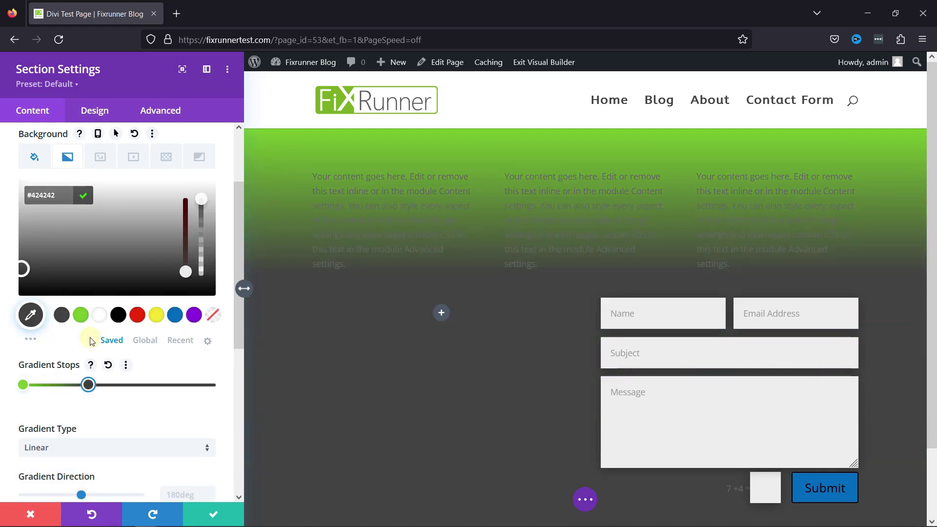
Step: Add a white stop at about 48% and place the dark stop near 64%
{"action": "left_click", "coordinate": [150, 386]}
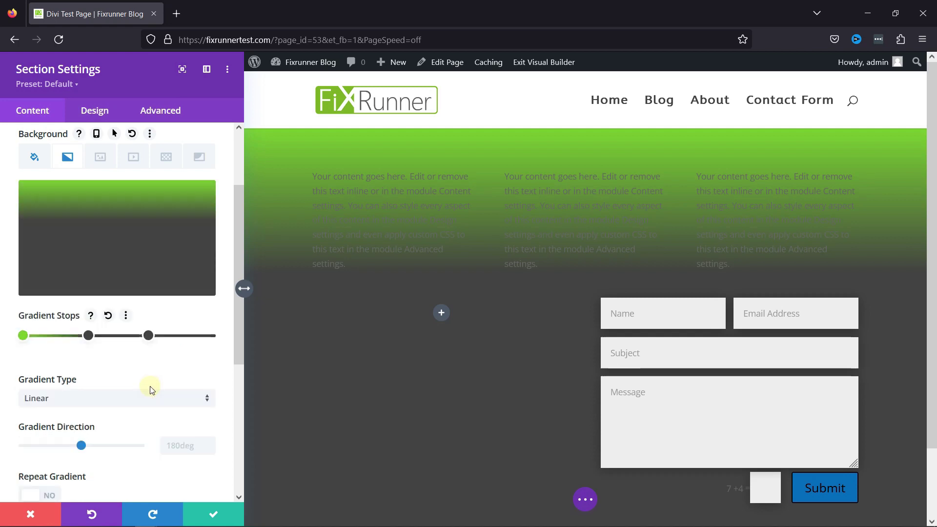
{"action": "left_click", "coordinate": [148, 335]}
{"action": "left_click", "coordinate": [99, 314]}
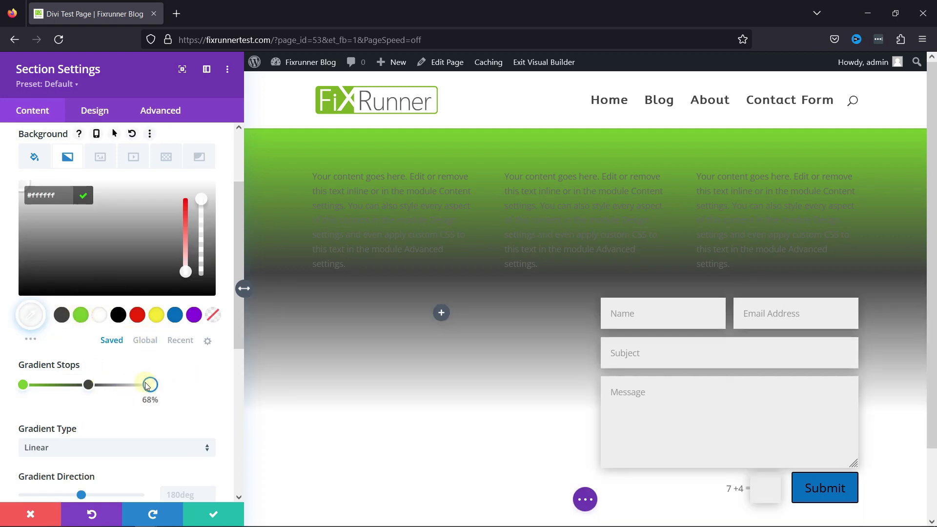
{"action": "left_click_drag", "start_coordinate": [149, 385], "coordinate": [176, 399]}
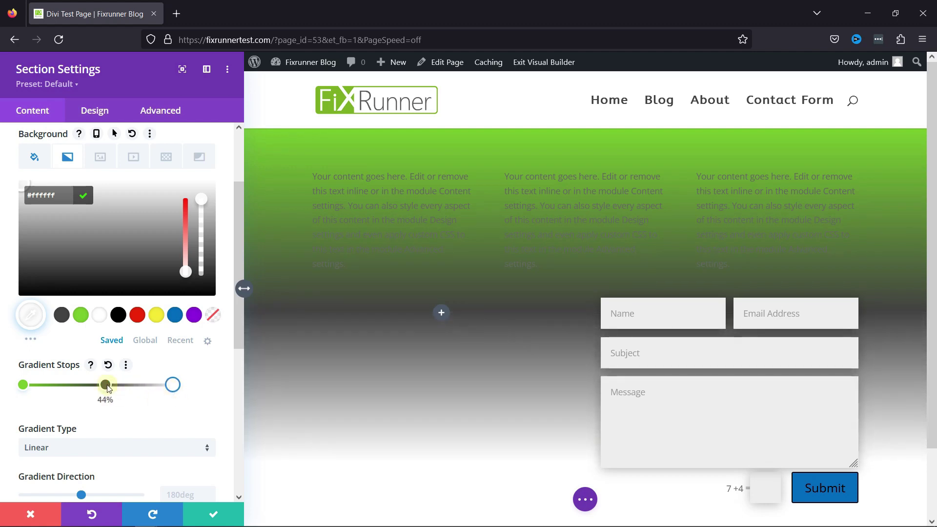
{"action": "mouse_move", "coordinate": [105, 385]}
{"action": "left_mouse_down"}
{"action": "mouse_move", "coordinate": [142, 393]}
{"action": "mouse_move", "coordinate": [165, 385]}
{"action": "mouse_move", "coordinate": [67, 388]}
{"action": "mouse_move", "coordinate": [192, 387]}
{"action": "mouse_move", "coordinate": [84, 368]}
{"action": "left_mouse_up"}
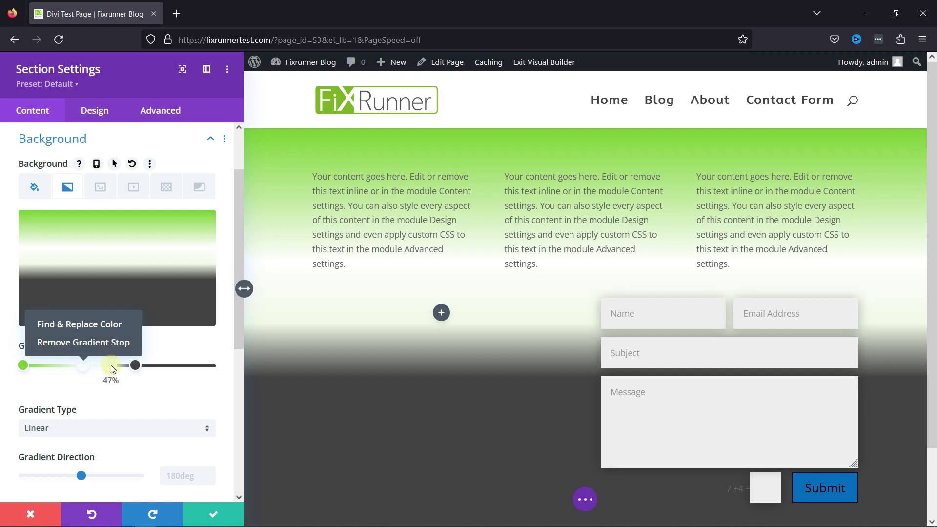
Step: Set the dark stop to about 59% and the light stop to about 39%
{"action": "left_click_drag", "start_coordinate": [135, 365], "coordinate": [101, 367]}
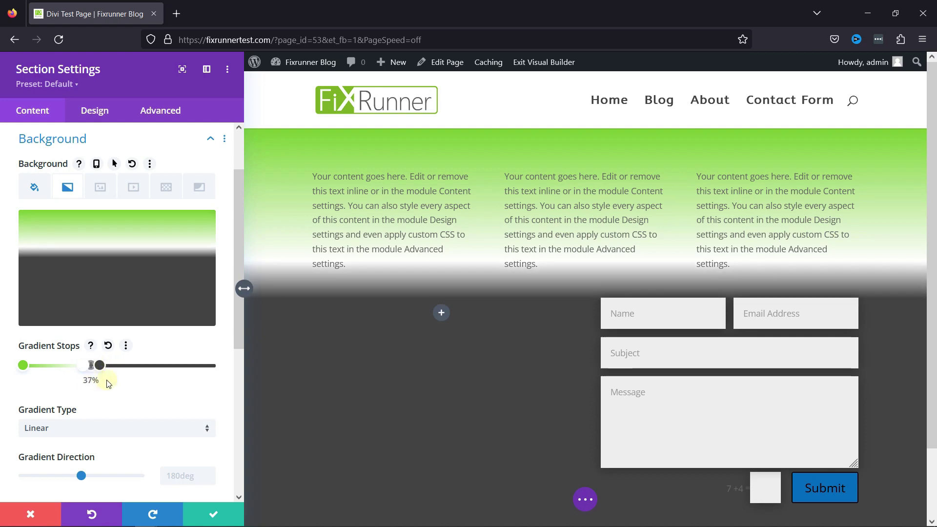
{"action": "left_click_drag", "start_coordinate": [84, 369], "coordinate": [100, 367]}
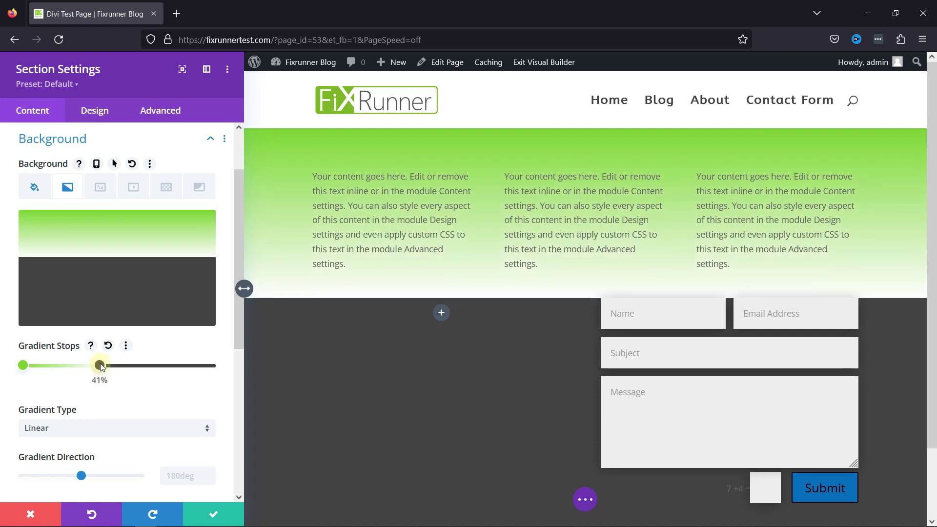